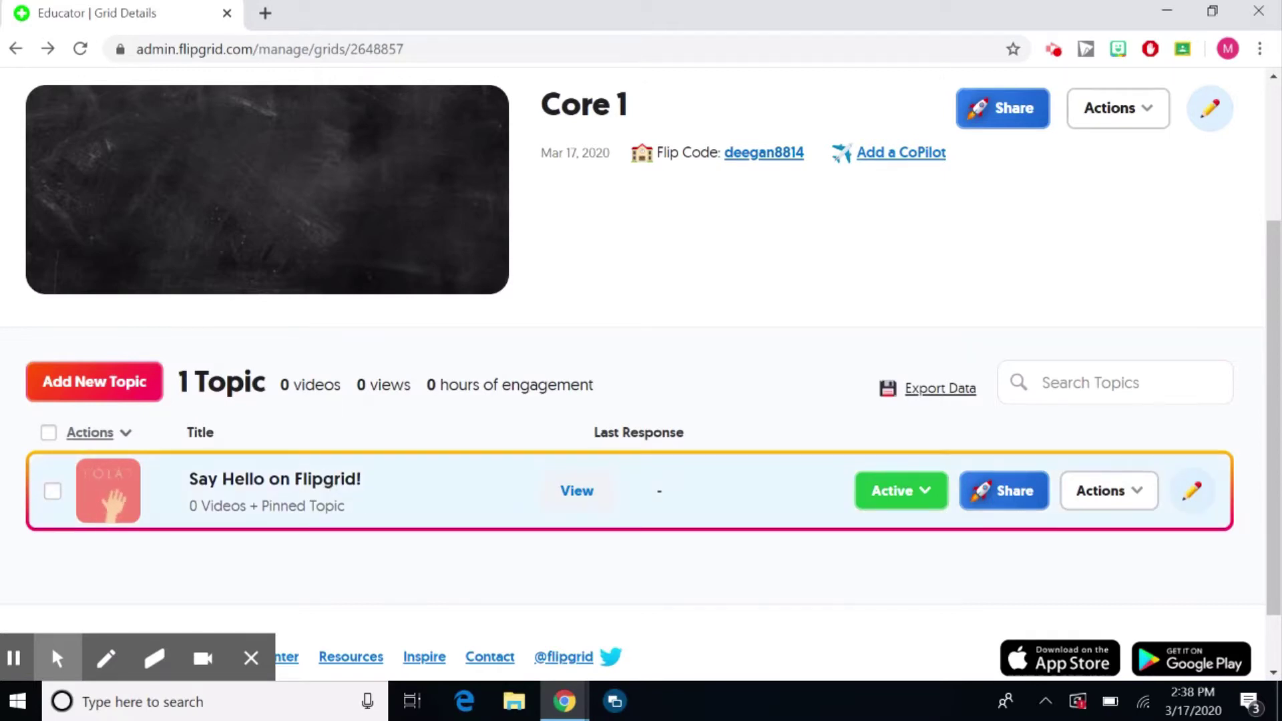
# Edit the "Say Hello on Flipgrid!" topic, retitling it "Check in!" and setting the recording time to 5 minutes
pyautogui.click(1195, 498)
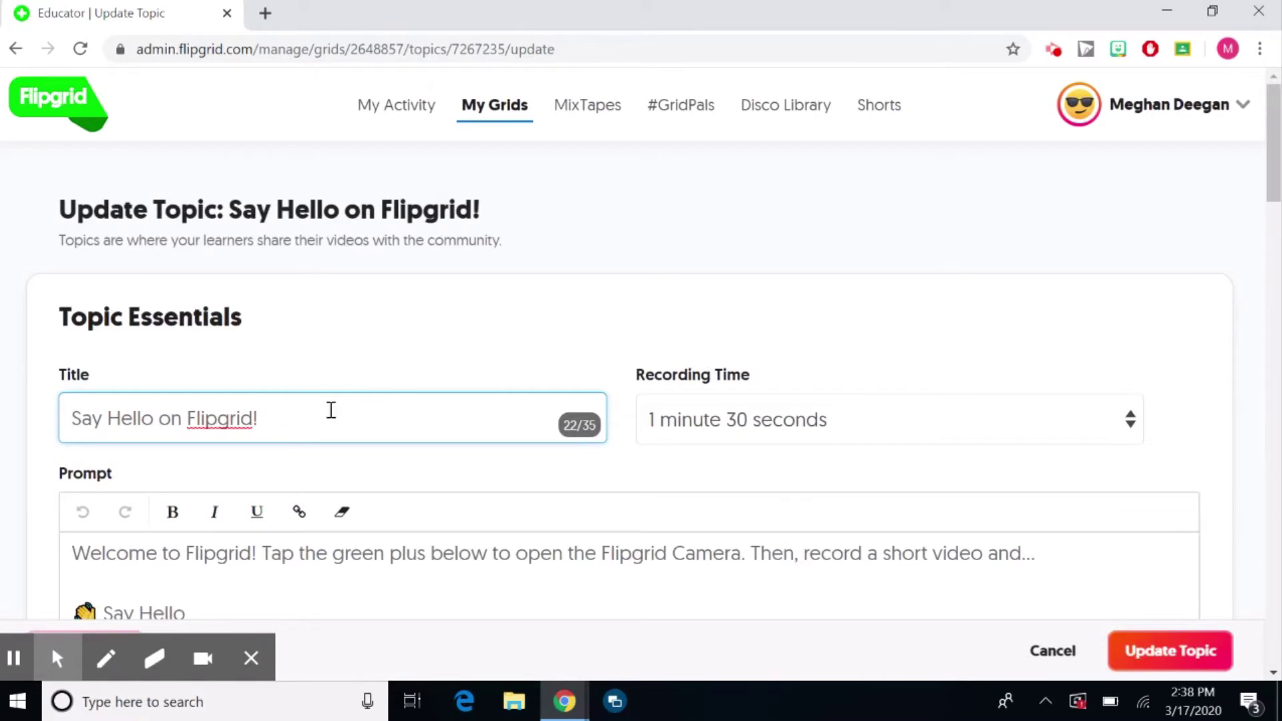
pyautogui.moveTo(309, 410); pyautogui.dragTo(62, 421)
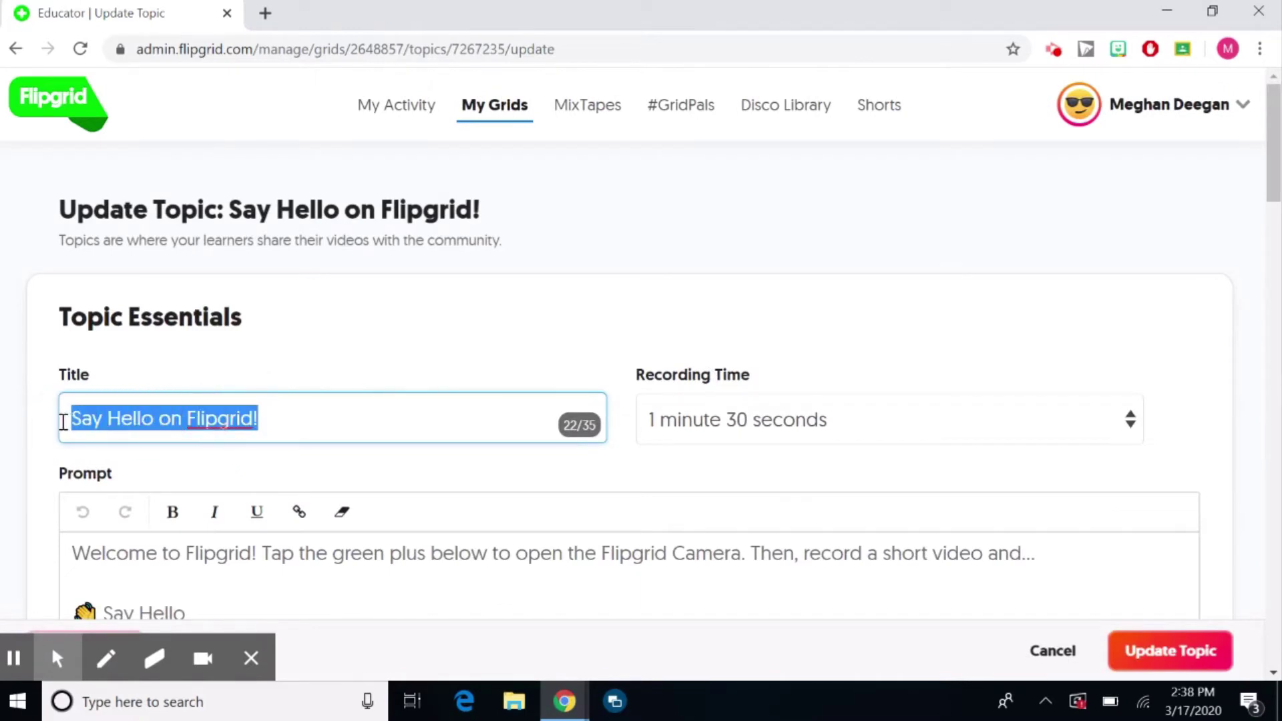
pyautogui.write('Check in')
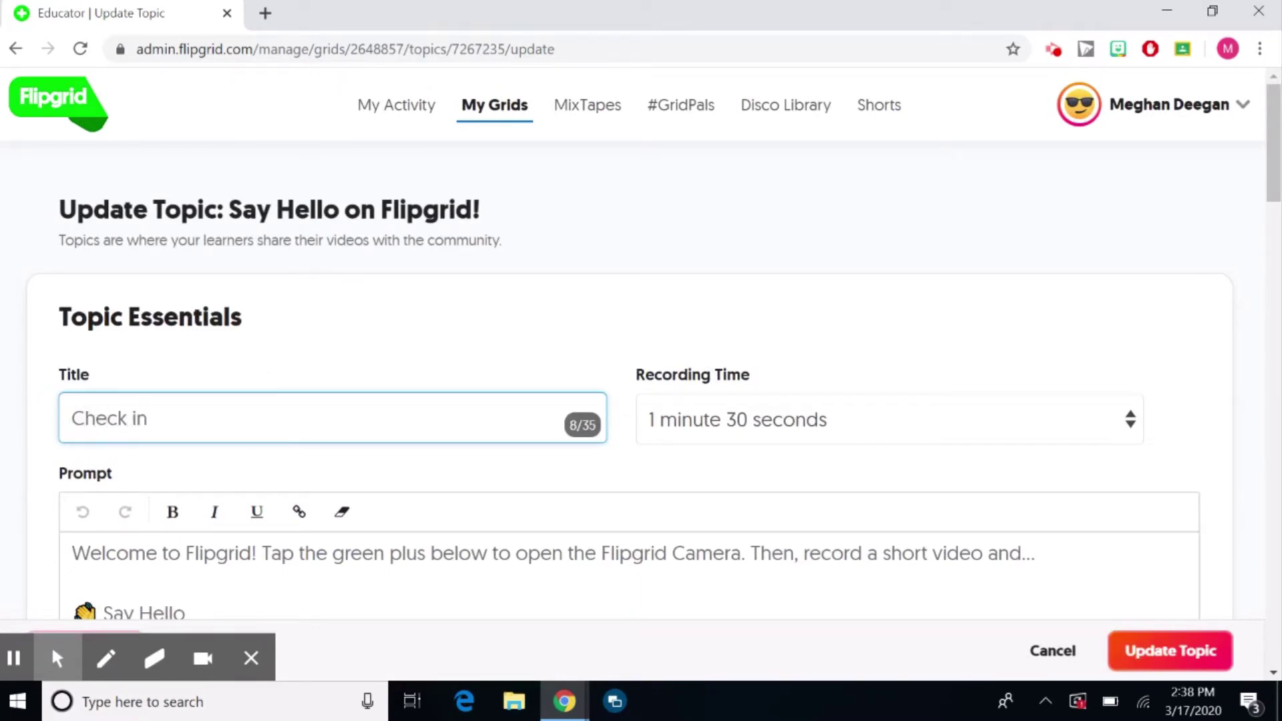
pyautogui.write('!')
pyautogui.click(821, 423)
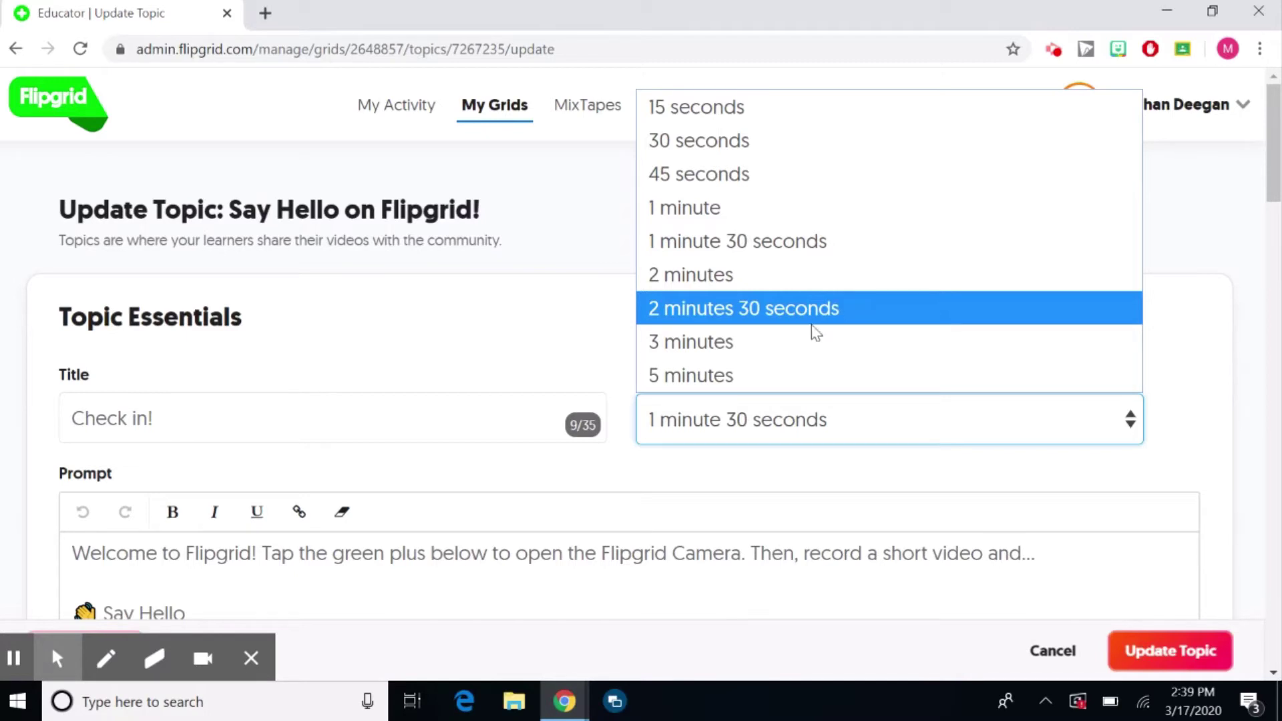
pyautogui.click(779, 374)
# Delete the topic's Focus image and confirm the deletion
pyautogui.scroll(-3, 862, 448)
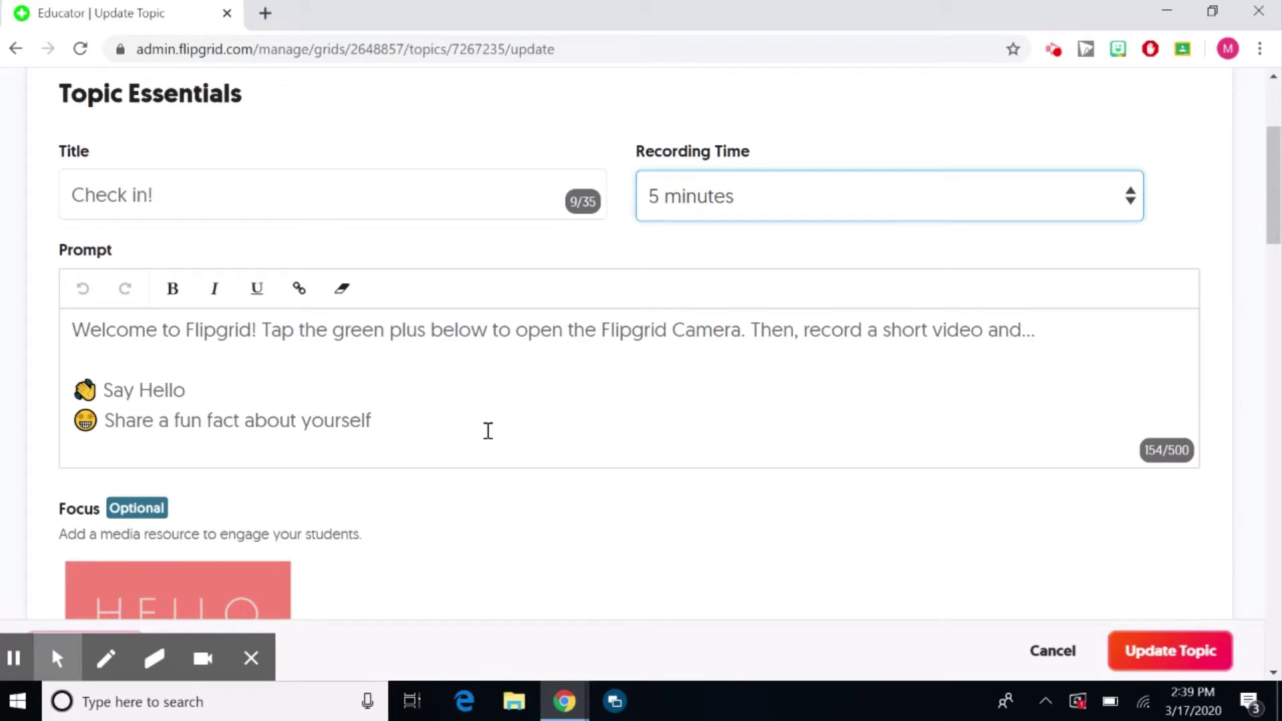
pyautogui.scroll(-1, 486, 430)
pyautogui.scroll(-2, 885, 425)
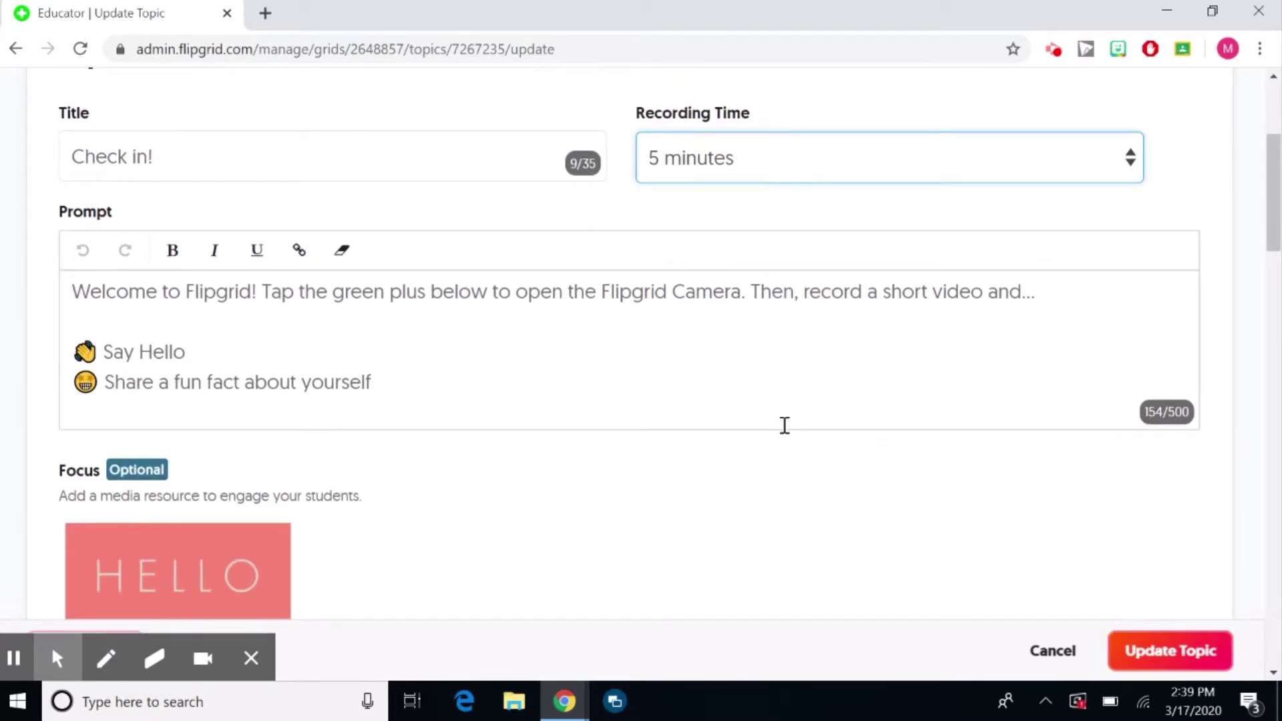
pyautogui.scroll(-2, 783, 425)
pyautogui.scroll(-4, 785, 426)
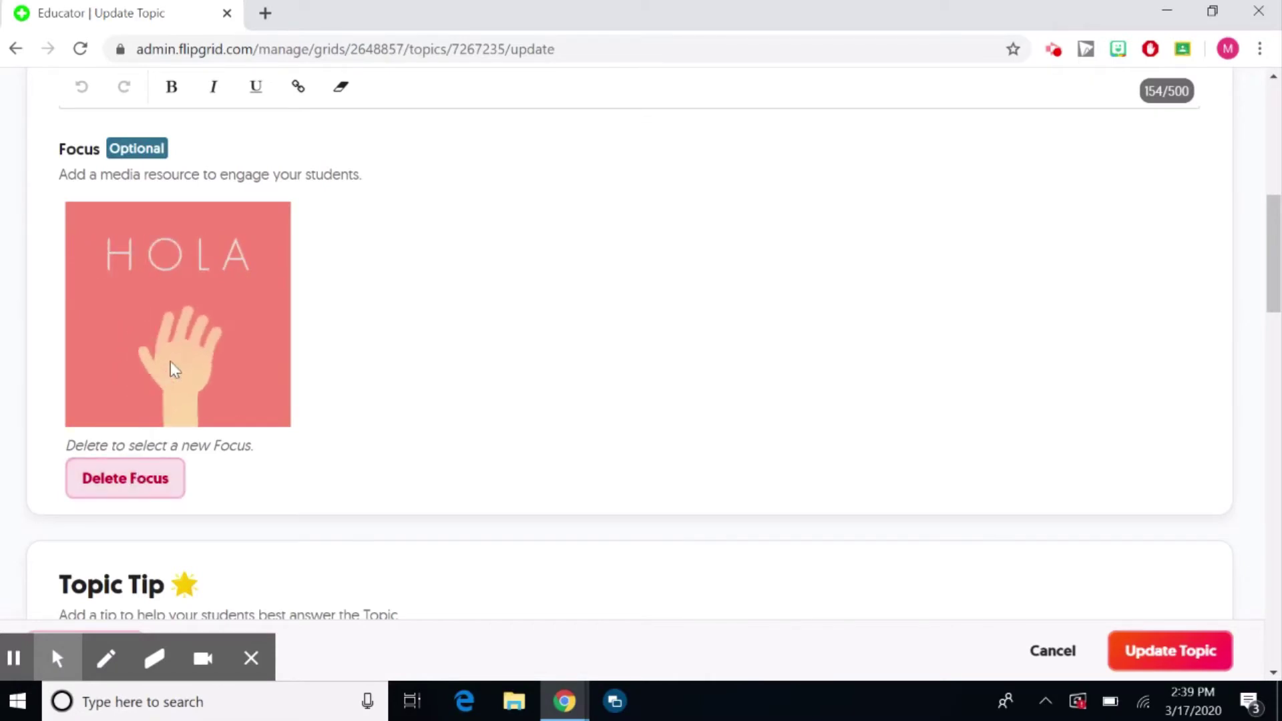
pyautogui.click(130, 487)
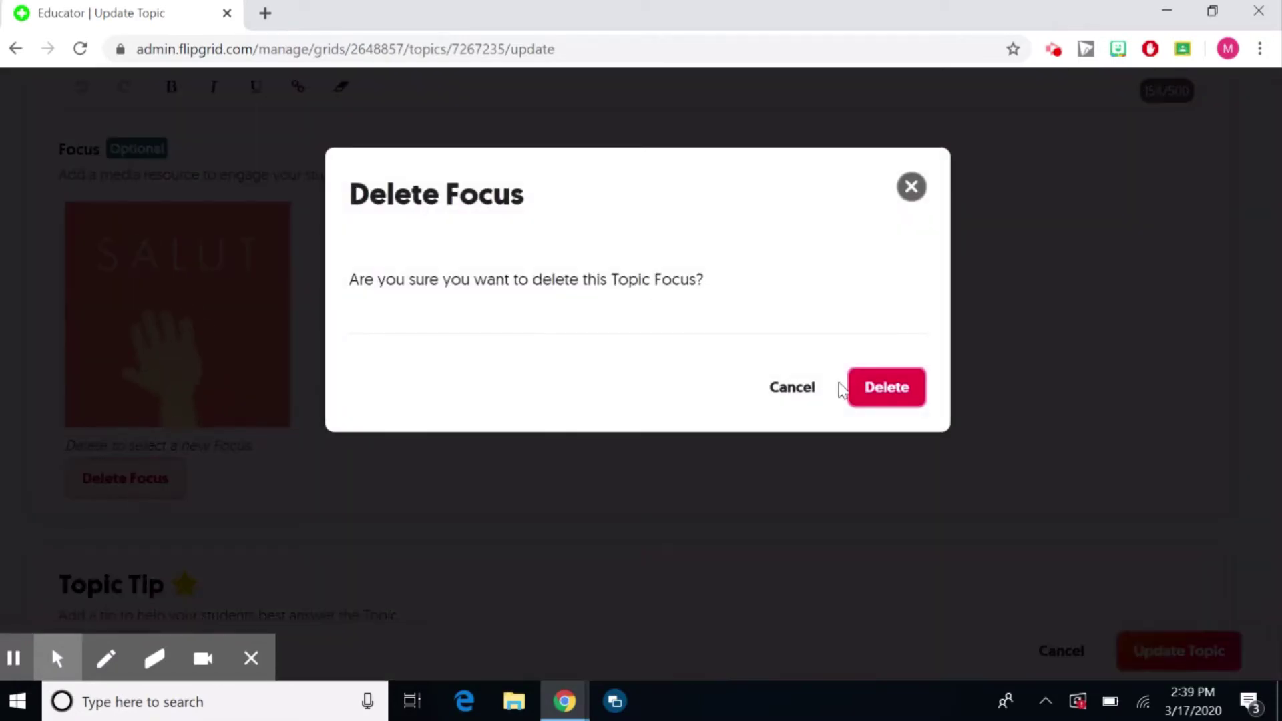
pyautogui.click(869, 391)
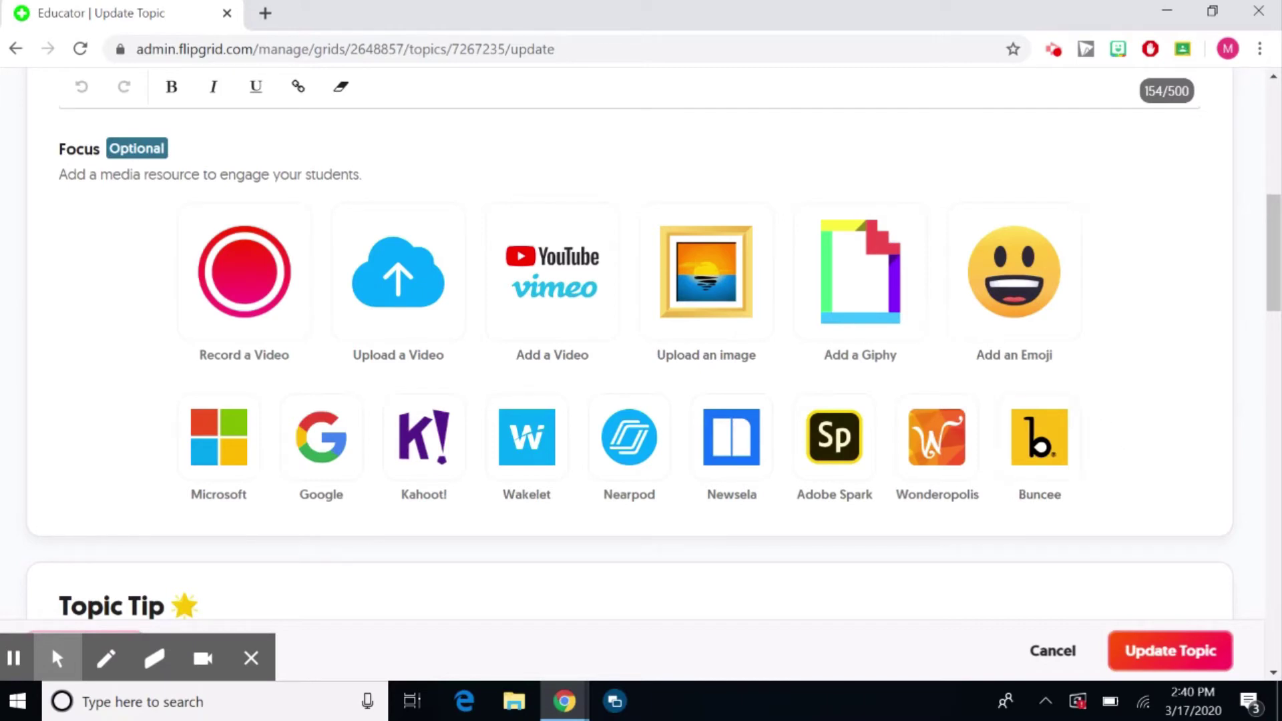
# Turn on Video Moderation in the topic's status settings
pyautogui.scroll(-7, 641, 348)
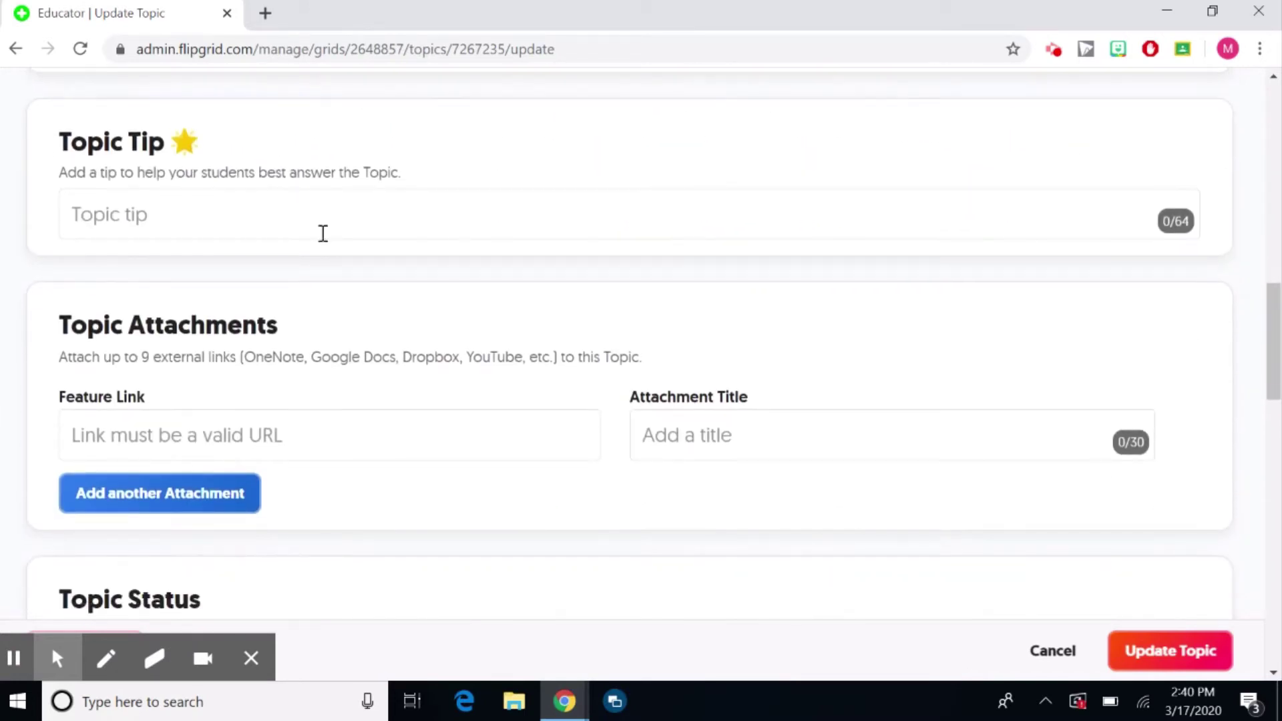
pyautogui.click(305, 223)
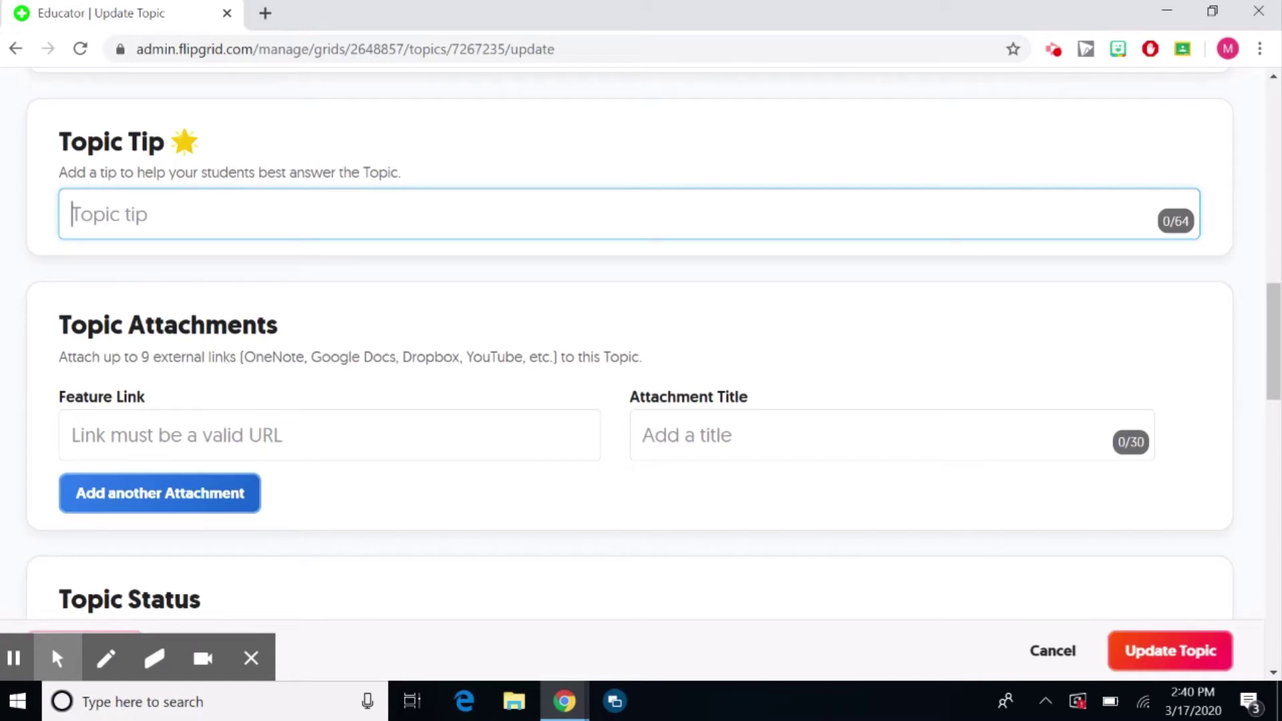
pyautogui.scroll(-1, 524, 470)
pyautogui.scroll(-2, 525, 469)
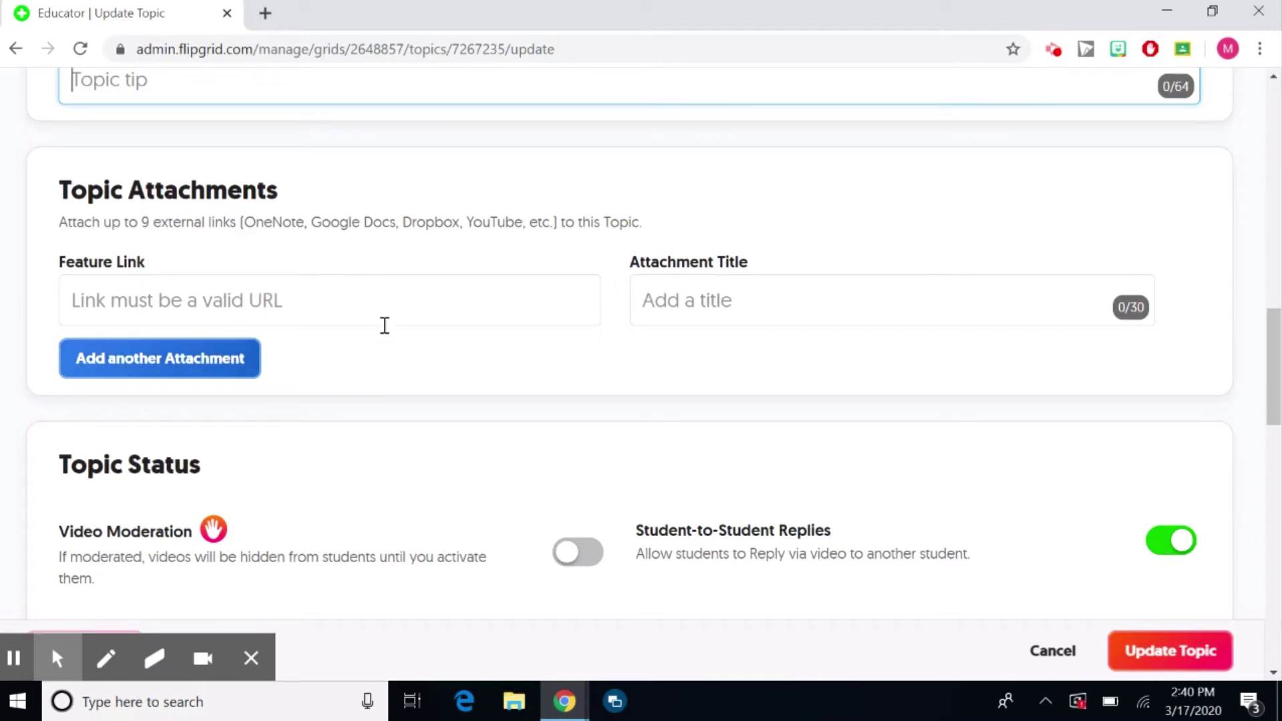
pyautogui.scroll(-4, 458, 401)
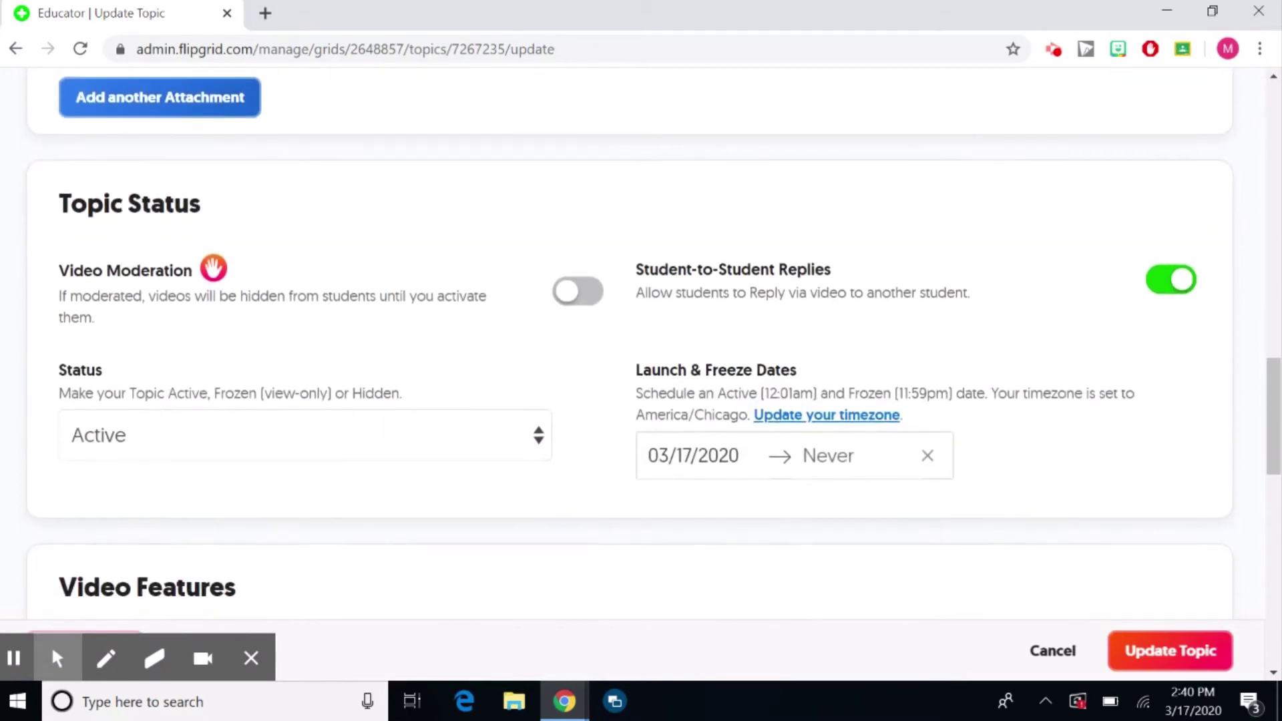
pyautogui.scroll(-1, 641, 344)
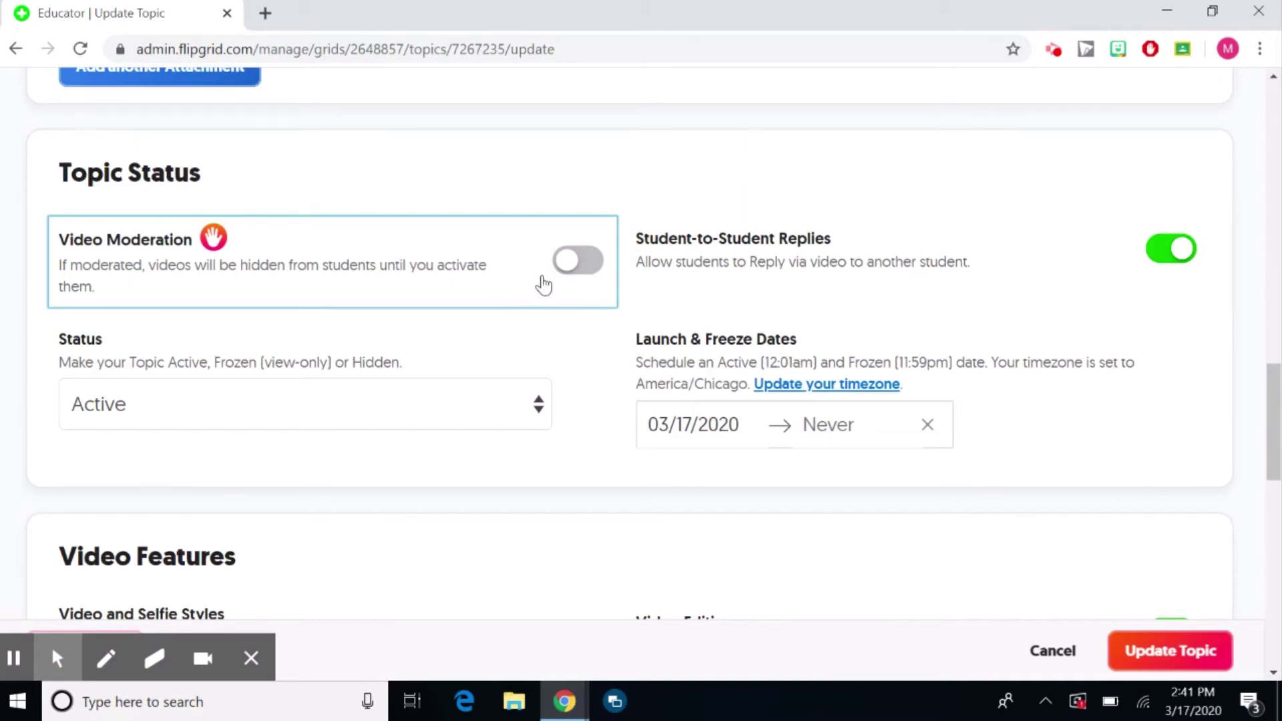
pyautogui.click(572, 263)
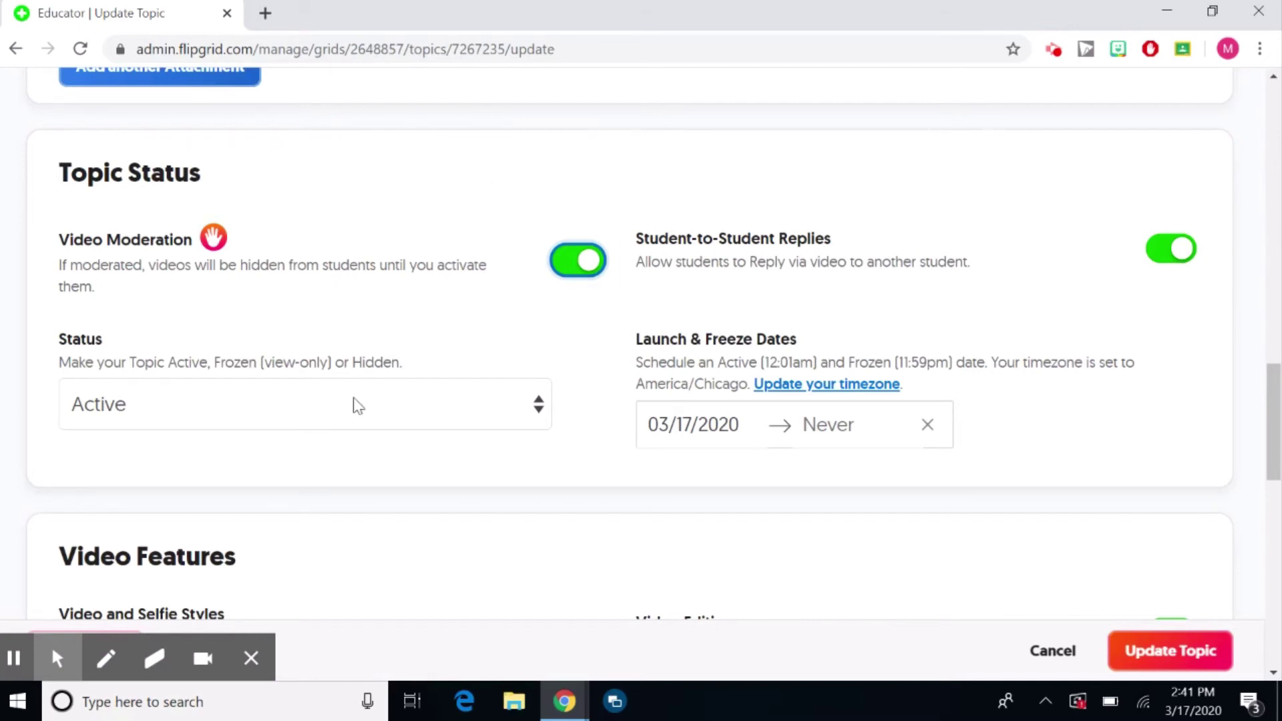
# Review the topic's Status choices, the freeze date calendar, and the Video and Selfie Styles options
pyautogui.scroll(-2, 495, 394)
pyautogui.click(437, 321)
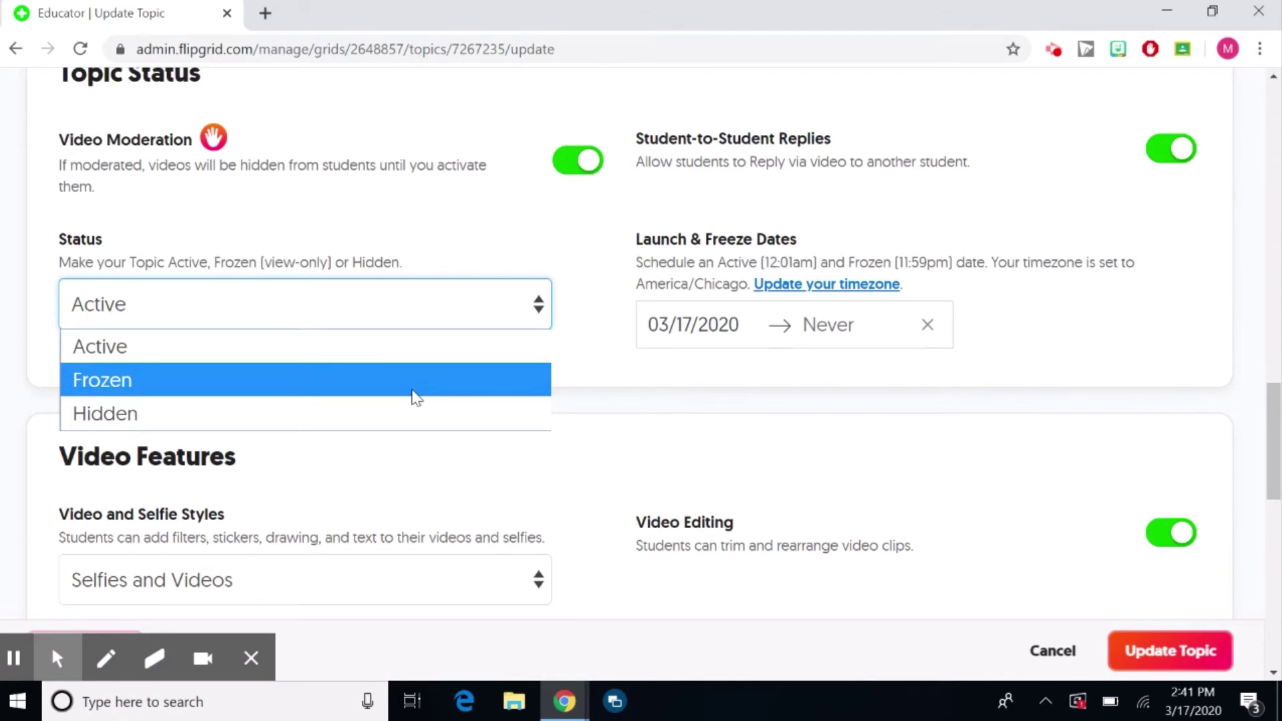
pyautogui.click(877, 338)
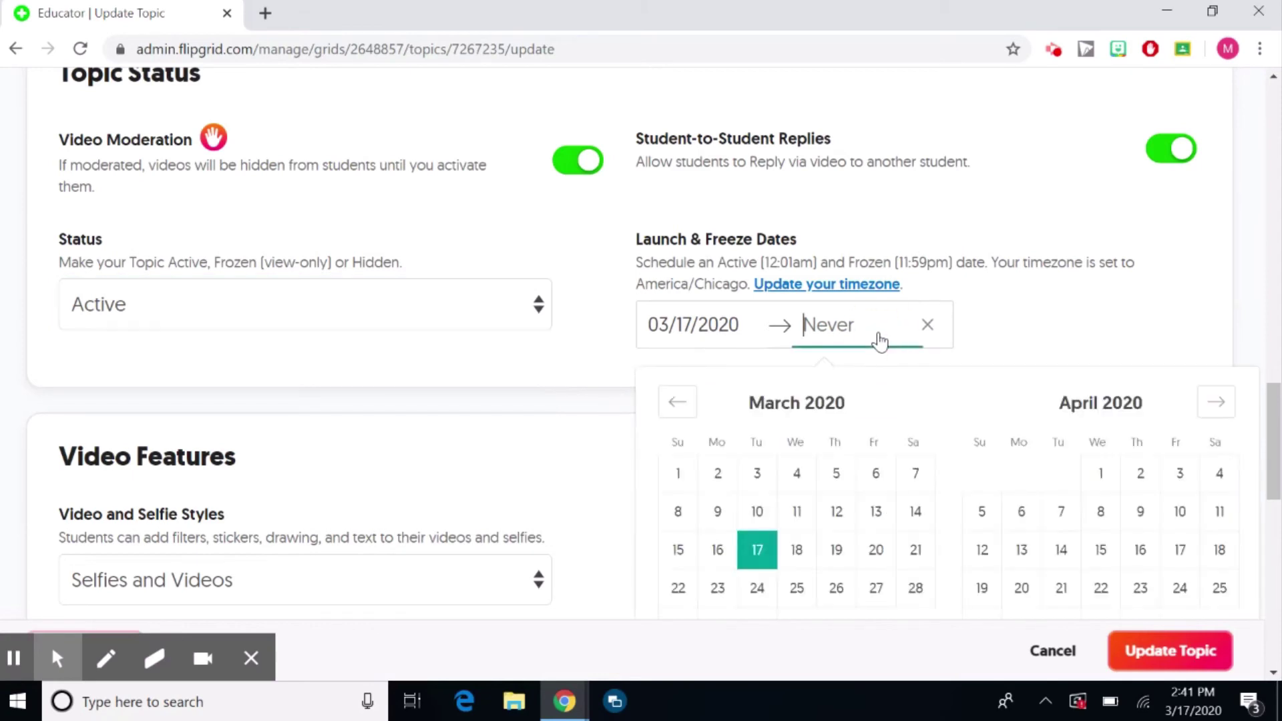
pyautogui.scroll(-1, 673, 243)
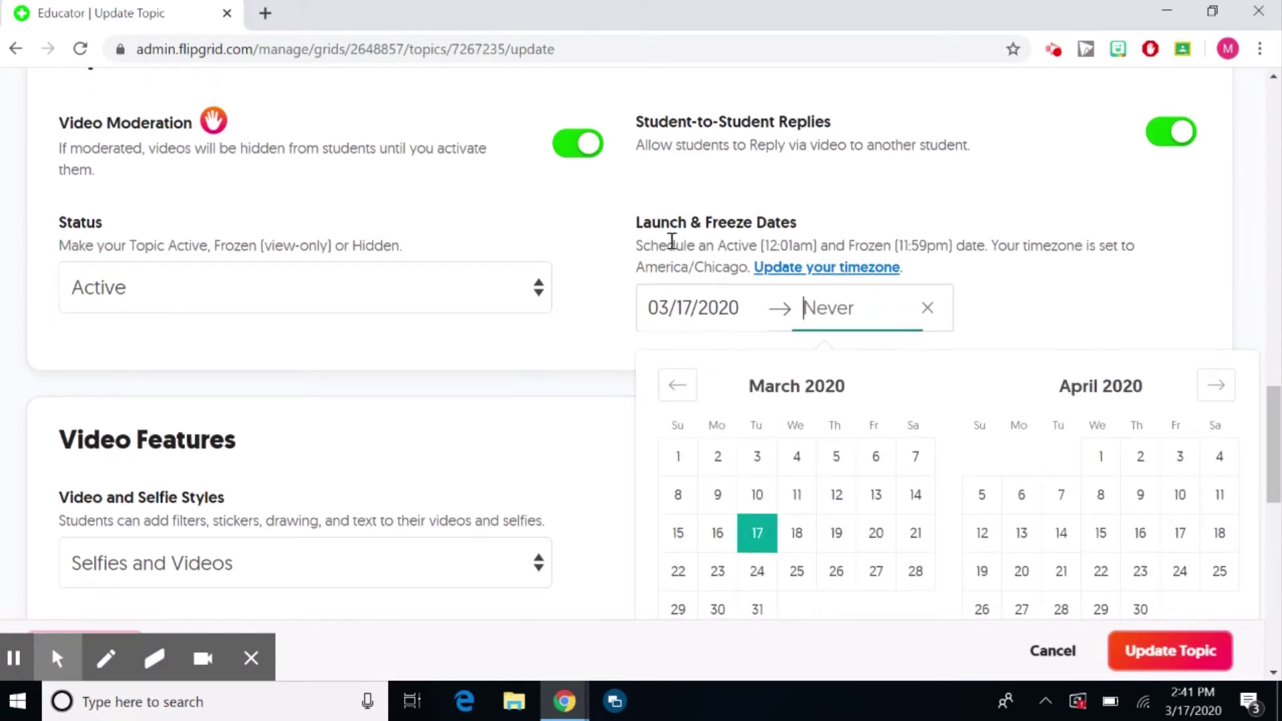
pyautogui.click(618, 263)
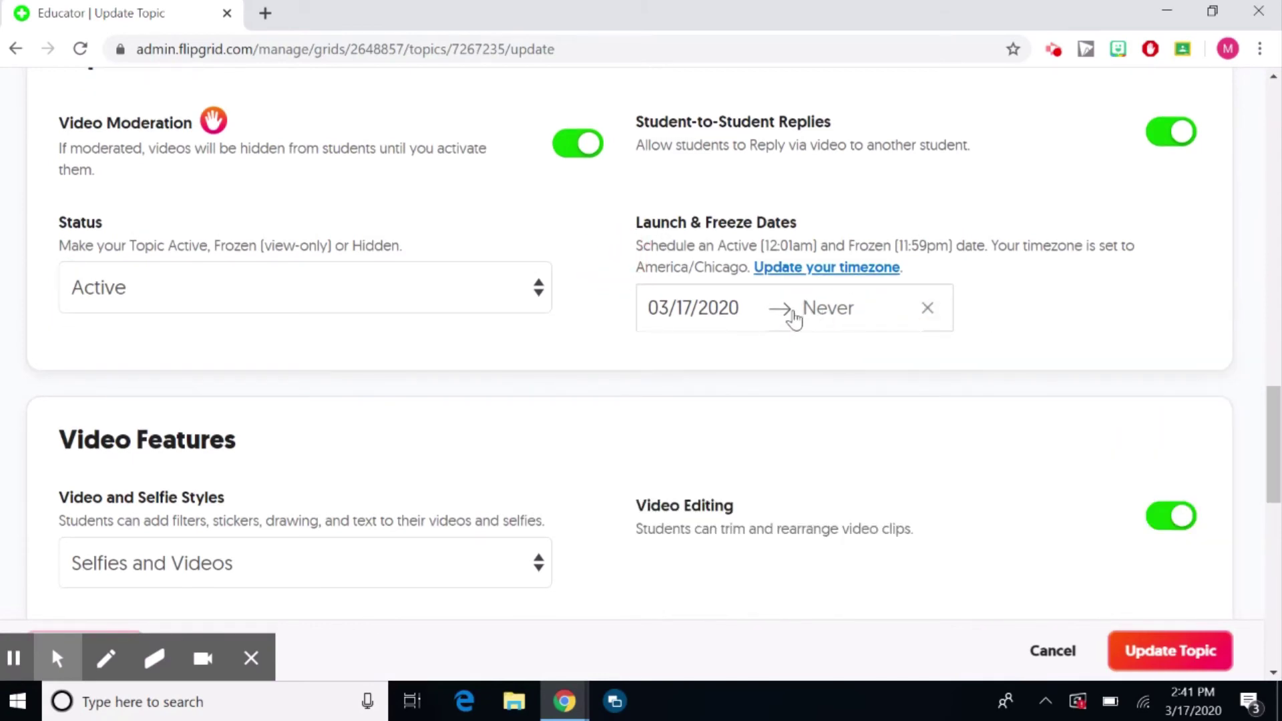
pyautogui.scroll(-5, 984, 318)
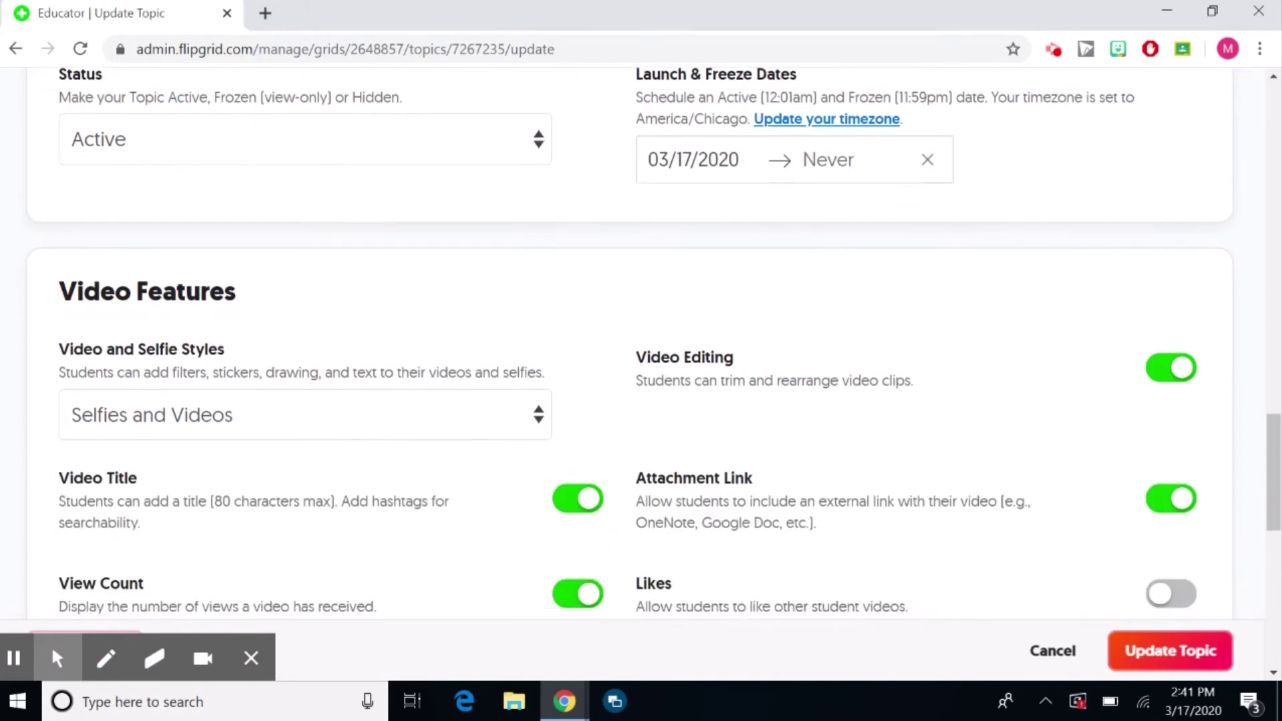
pyautogui.scroll(-1, 626, 390)
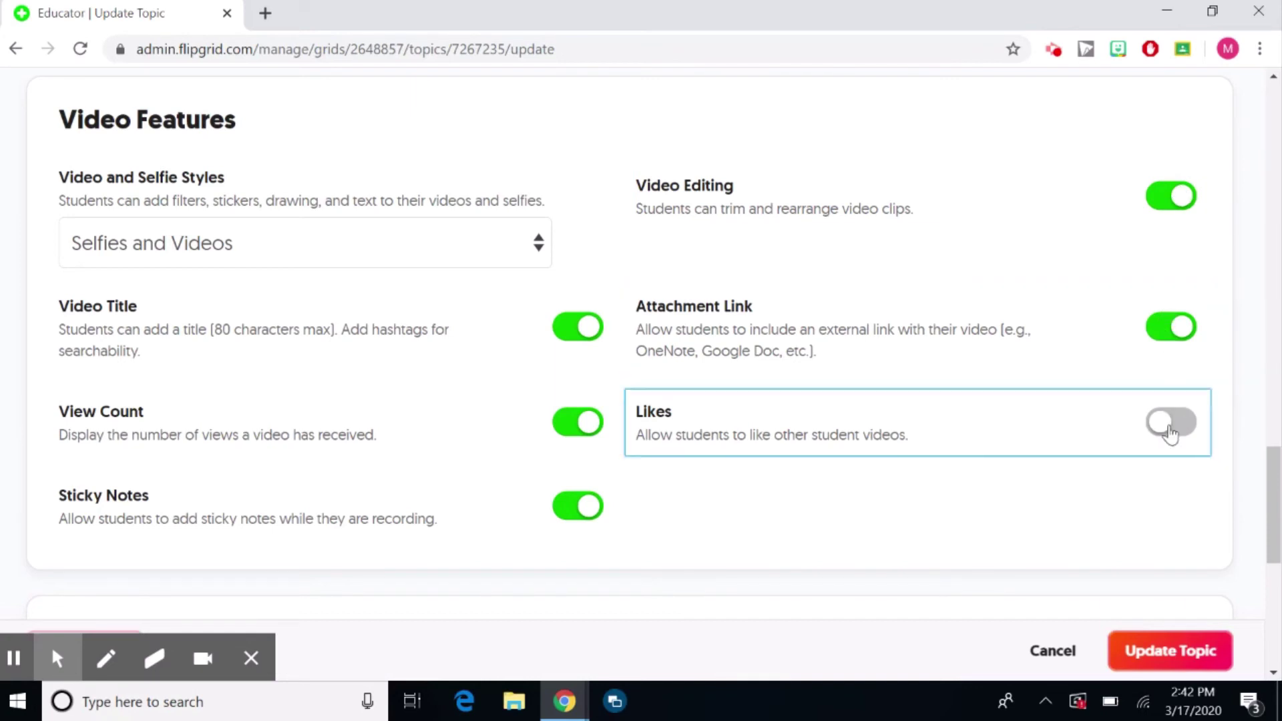
pyautogui.click(450, 246)
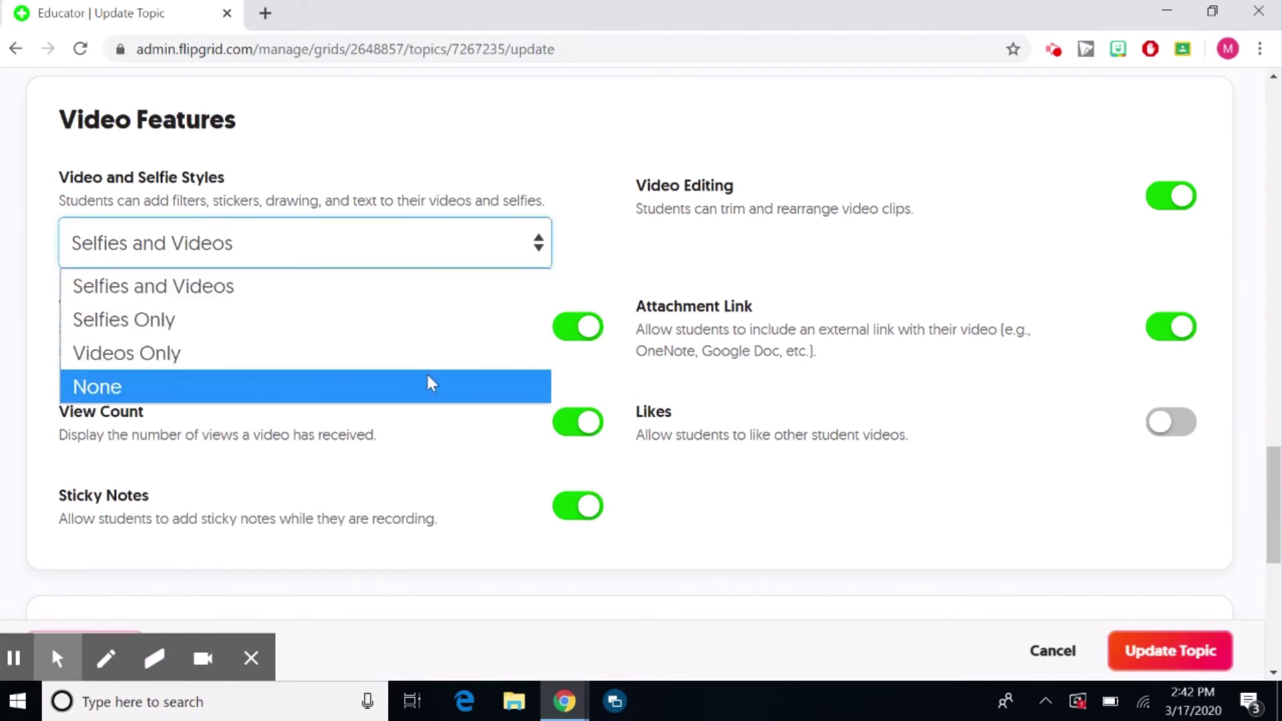
pyautogui.click(721, 560)
# Save the edited topic settings and go to the responses section of the topic's details page
pyautogui.scroll(-7, 719, 552)
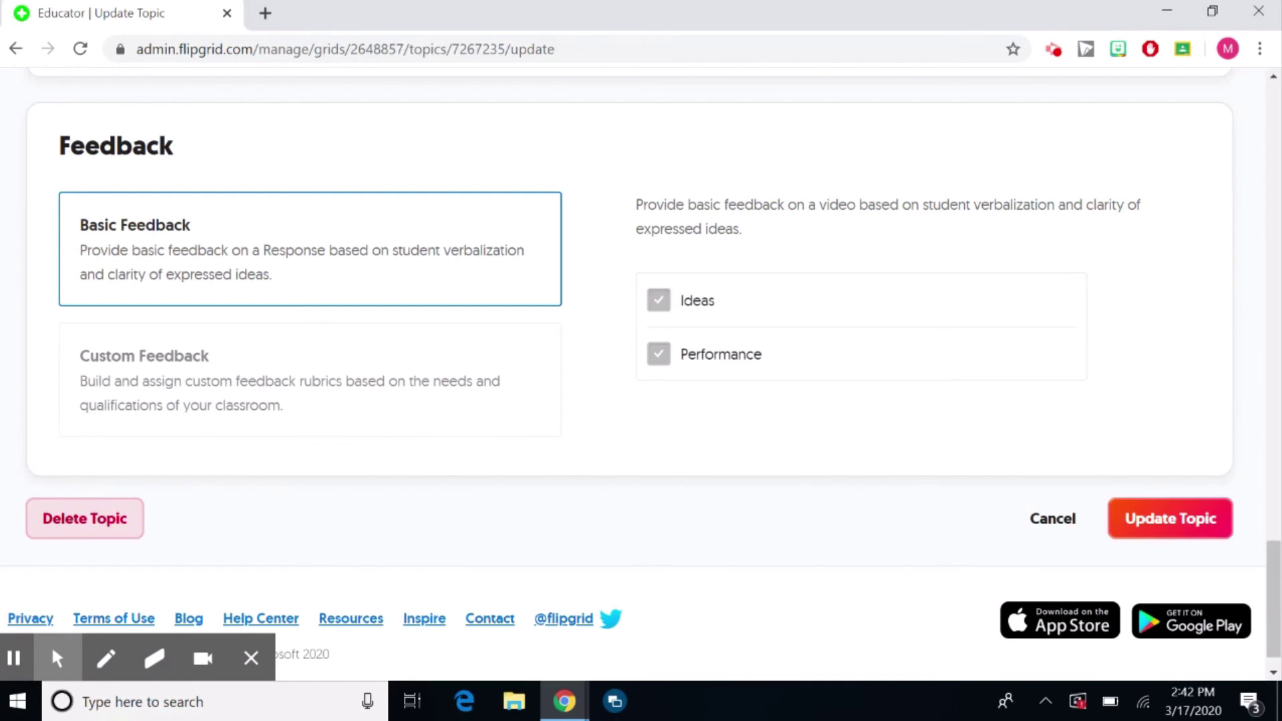
pyautogui.click(148, 598)
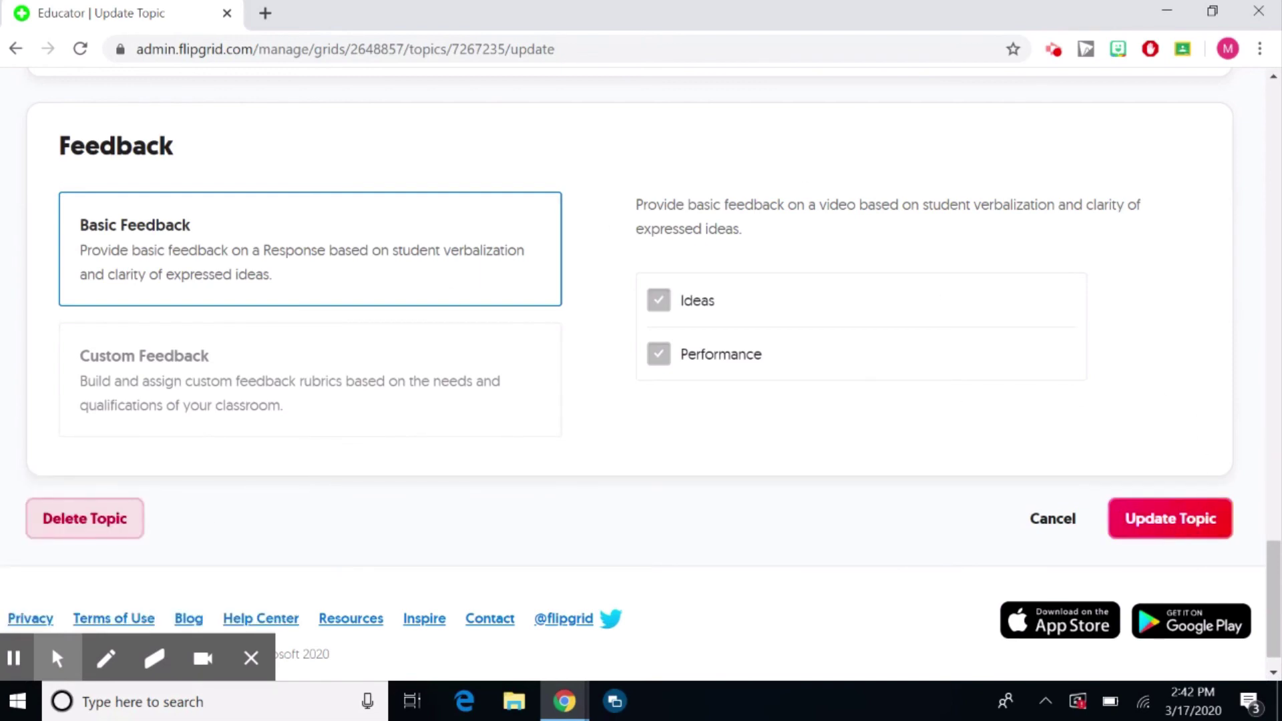
pyautogui.click(1175, 519)
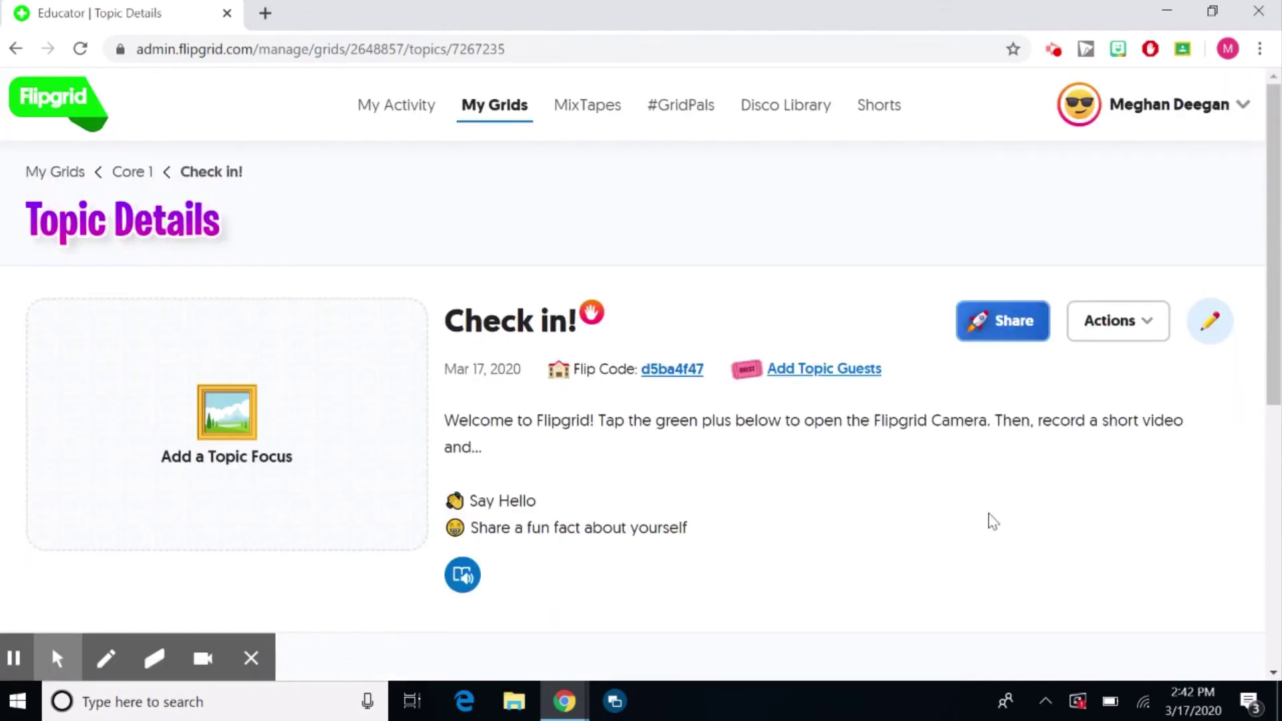
pyautogui.scroll(-7, 641, 369)
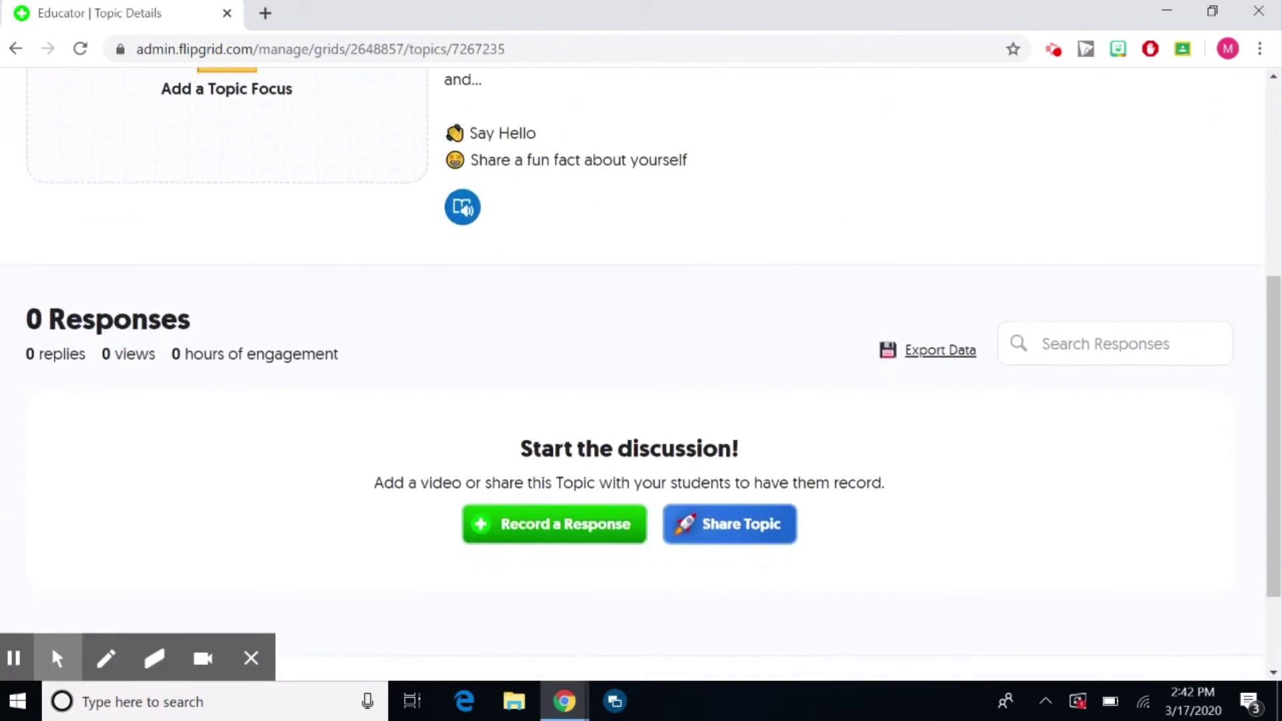